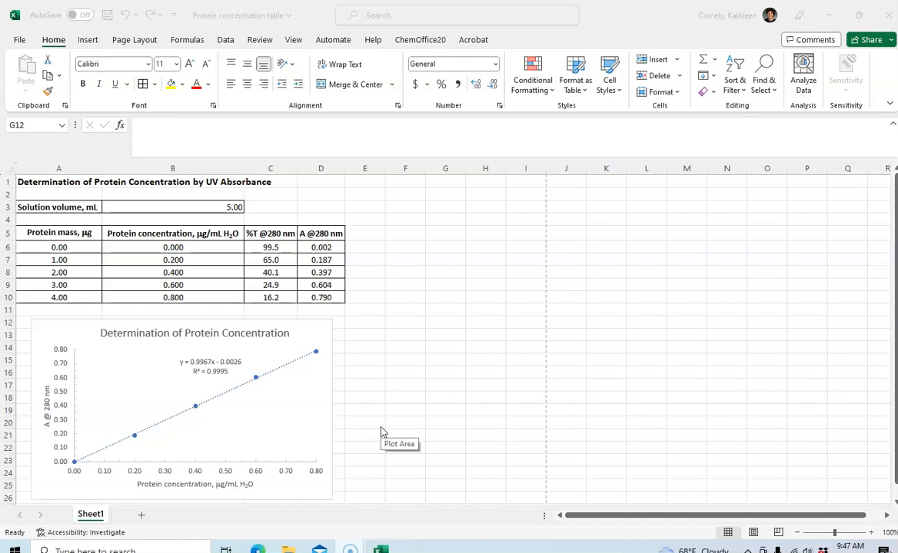
Step: Insert the statistical LINEST function into the empty five-row, two-column range B27:C31 below the chart
click(893, 506)
click(459, 450)
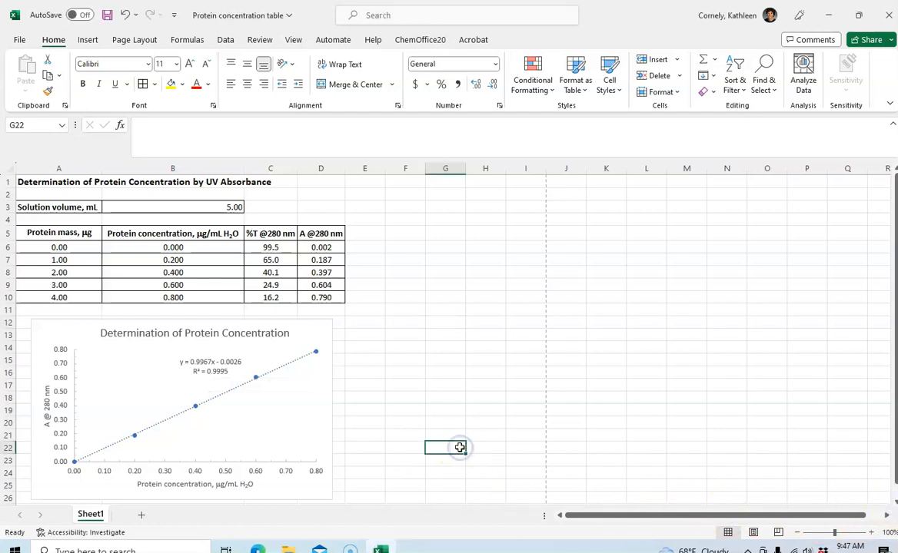
key(Down)
key(Down)
key(Down)
key(Down)
key(Down)
key(Down)
key(Down)
key(Down)
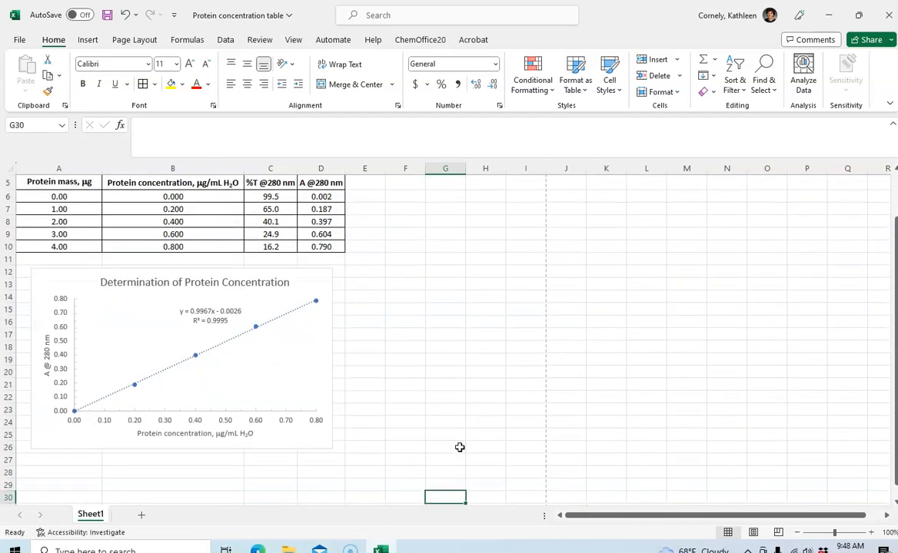
key(Down)
key(Down)
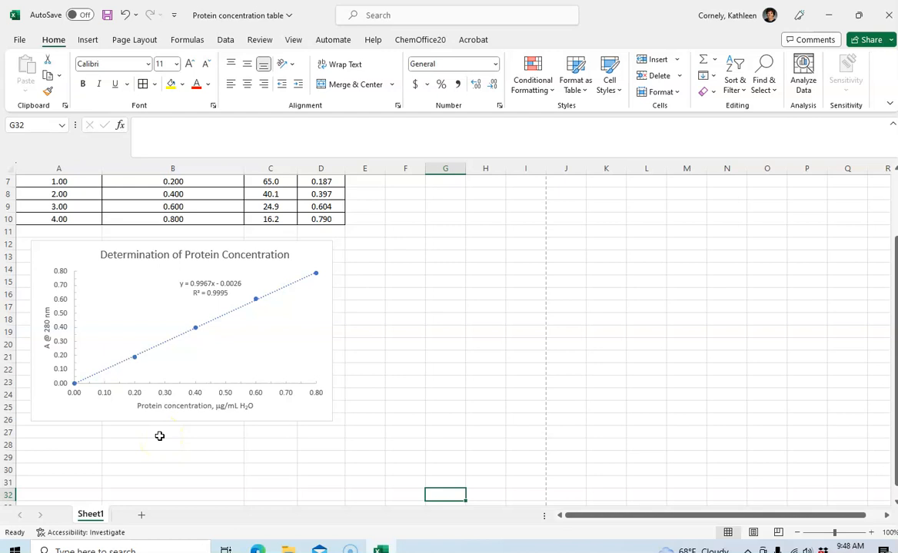
drag(159, 436, 249, 475)
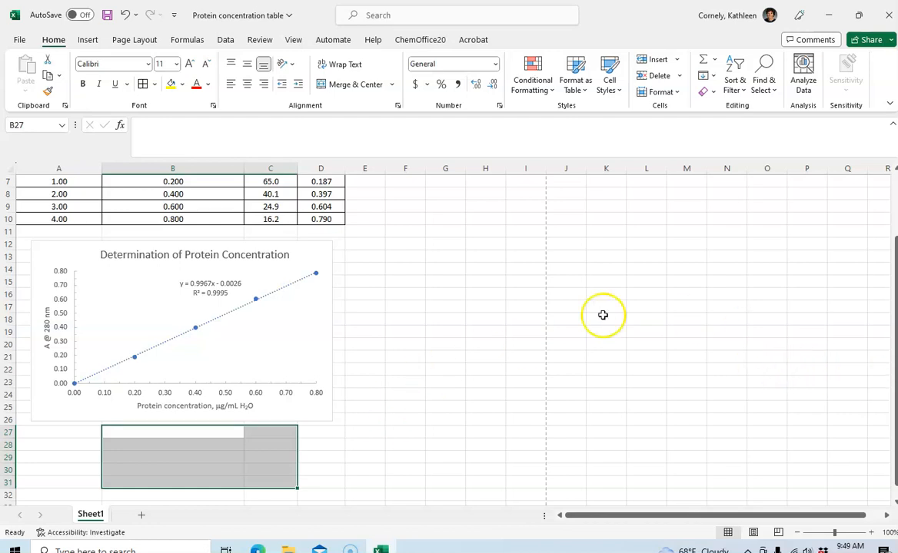
click(121, 126)
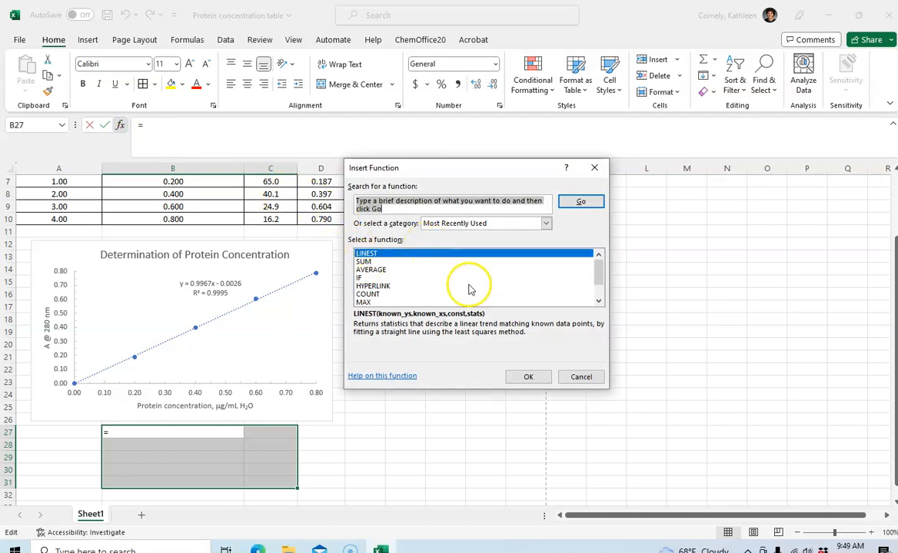
click(546, 224)
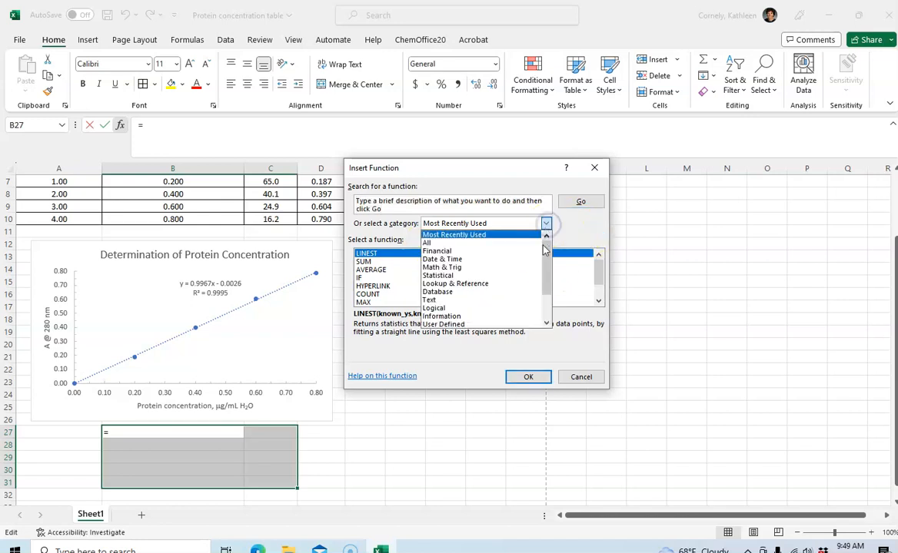
click(506, 276)
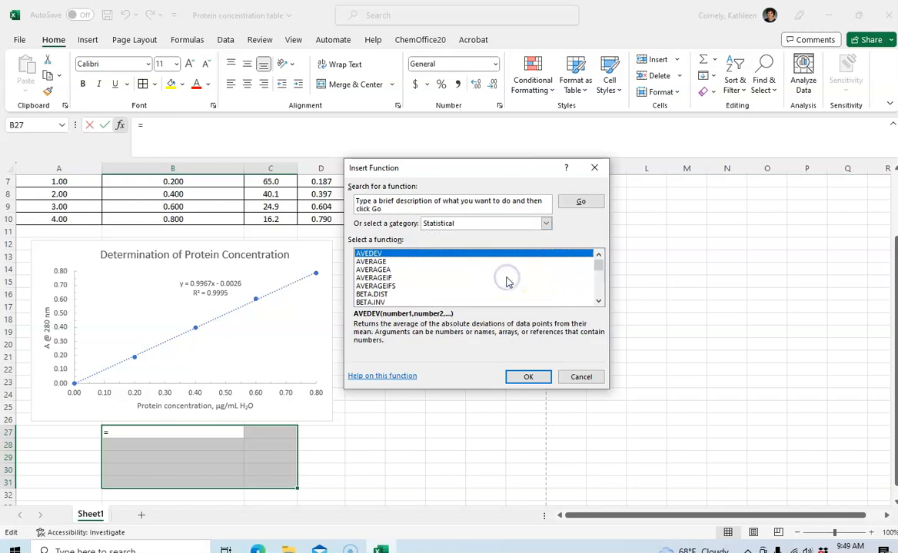
drag(599, 265, 599, 278)
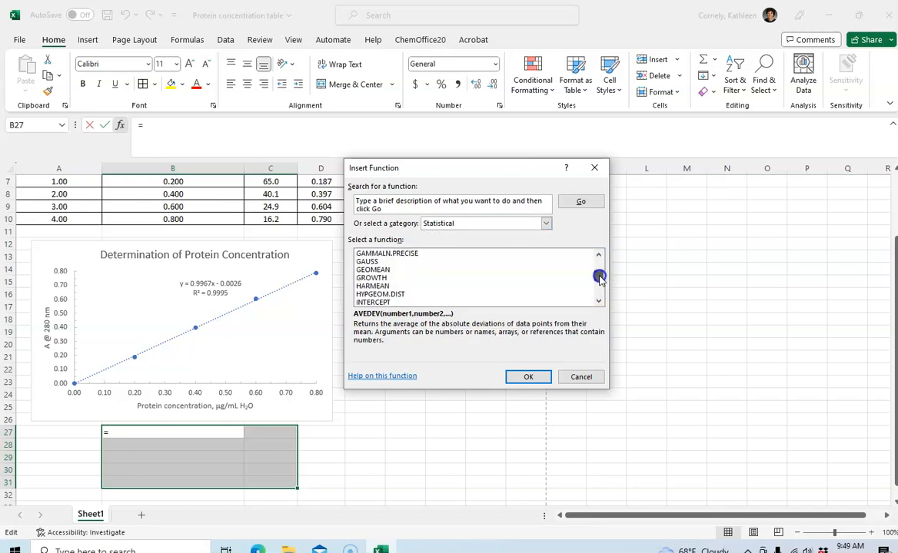
click(598, 303)
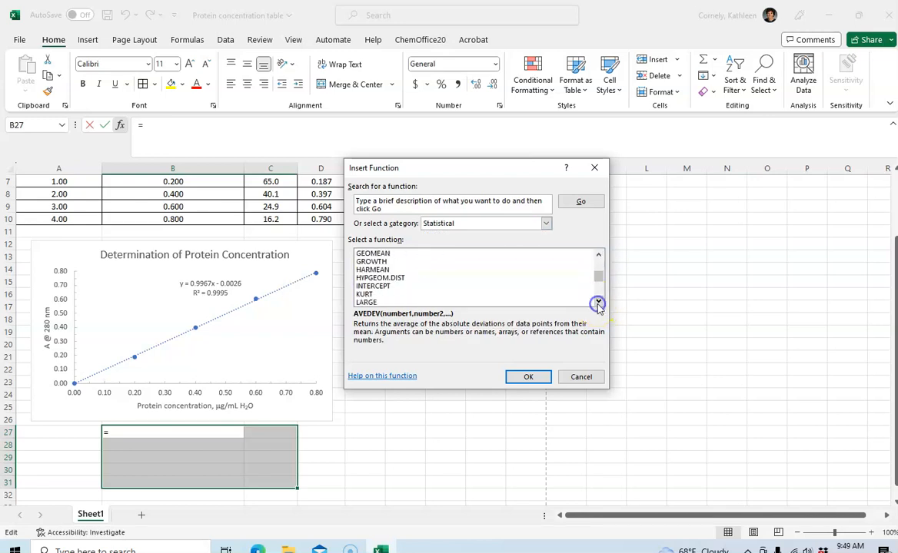
click(375, 287)
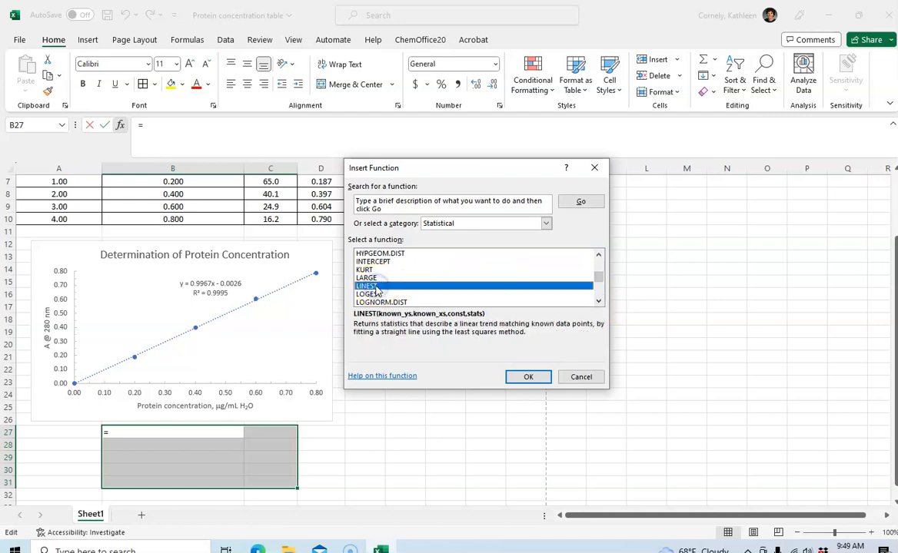
click(528, 378)
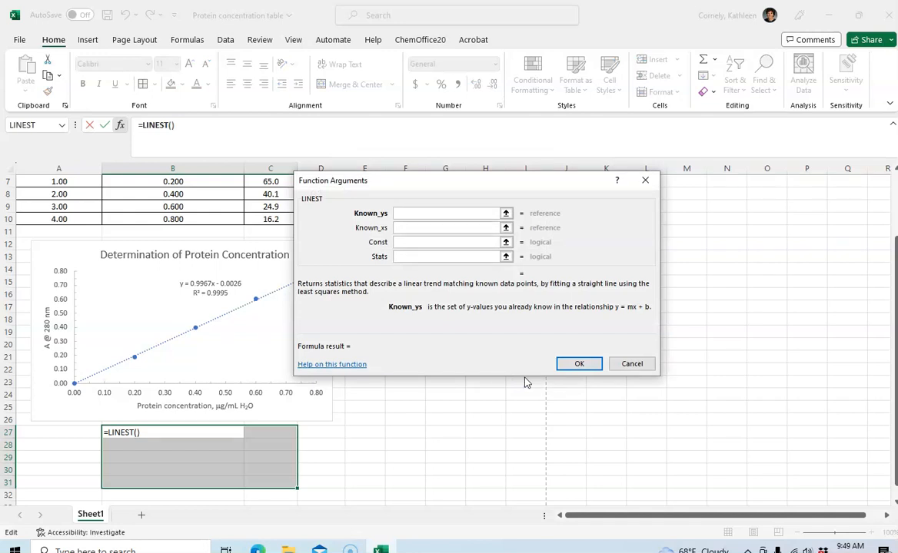
Step: Set the Known_ys argument to the absorbance values in D6:D10
click(506, 214)
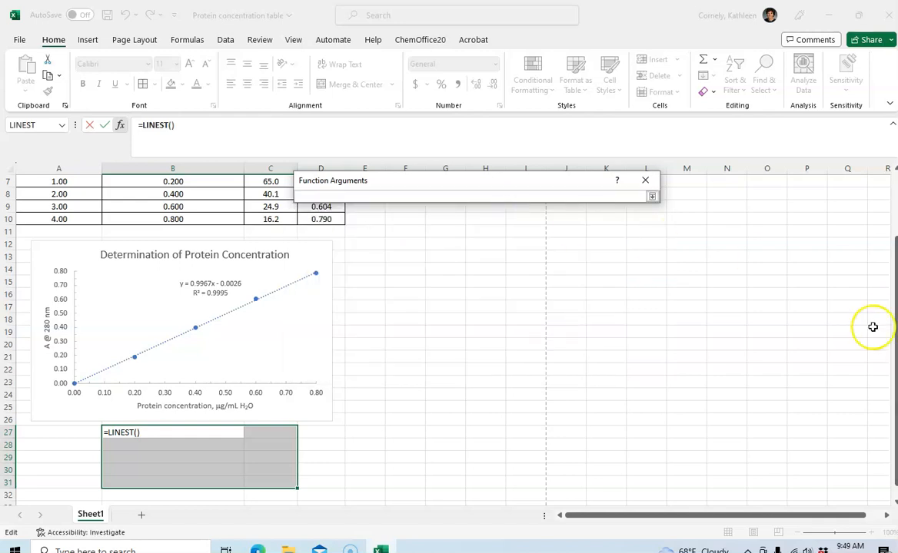
click(405, 292)
key(Up)
key(Up)
key(Up)
key(Up)
key(Up)
key(Up)
key(Up)
key(Up)
key(Up)
key(Up)
key(Up)
key(Up)
key(Up)
key(Up)
key(Up)
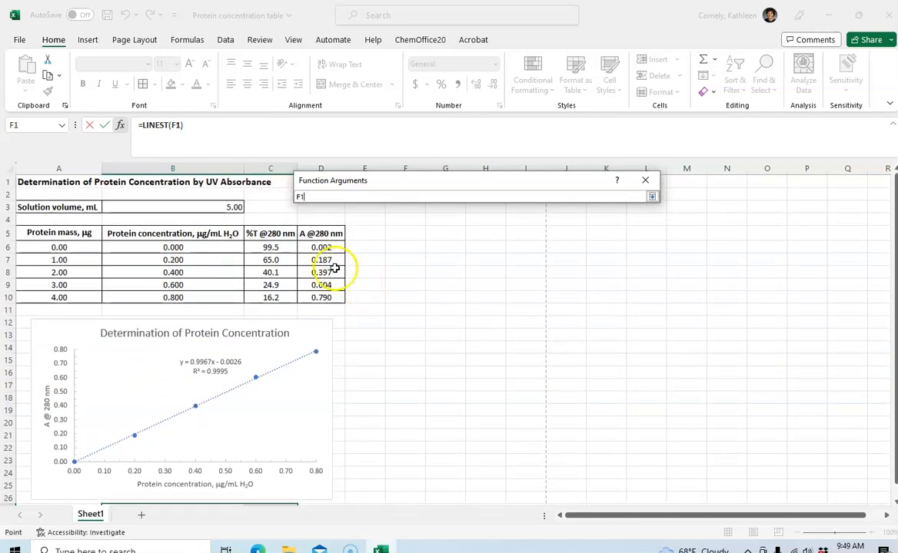
drag(311, 247, 317, 300)
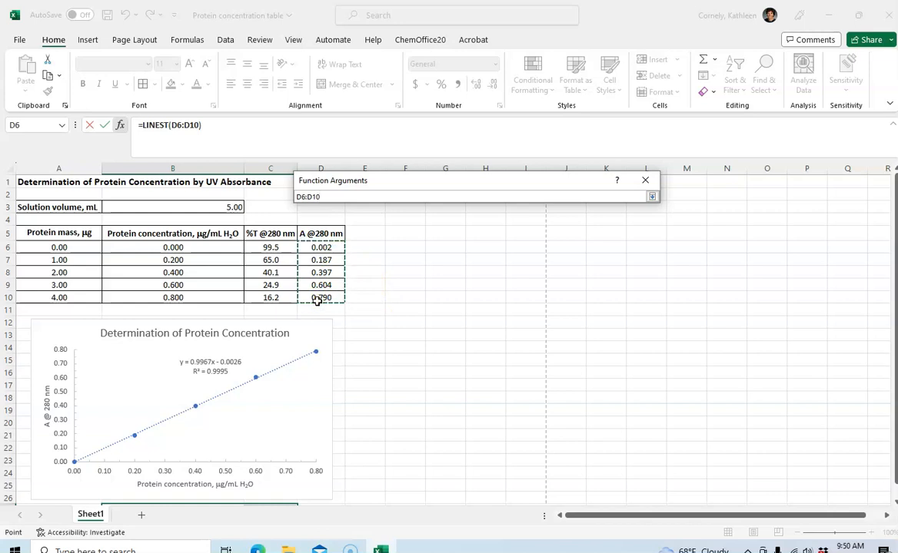
key(Return)
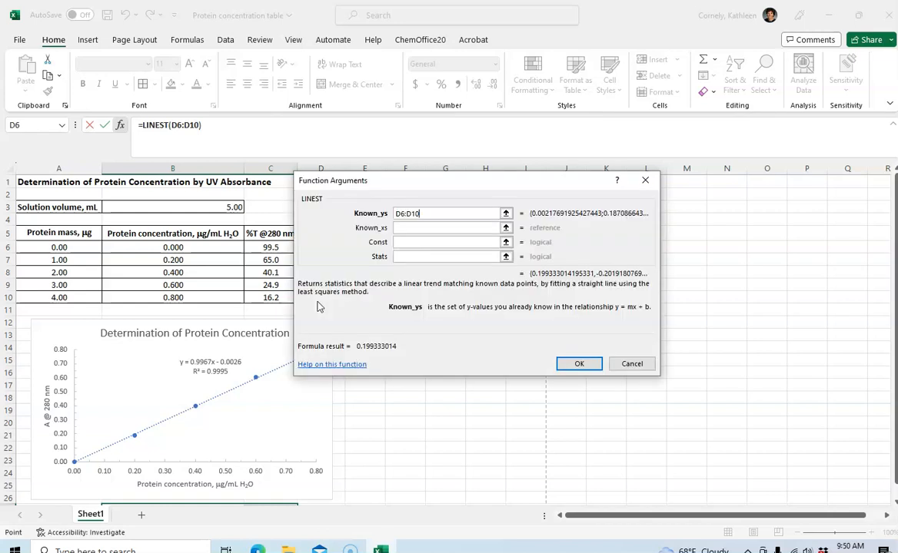
Step: Set the Known_xs argument to the protein concentration values in B6:B10
click(506, 227)
drag(173, 246, 153, 293)
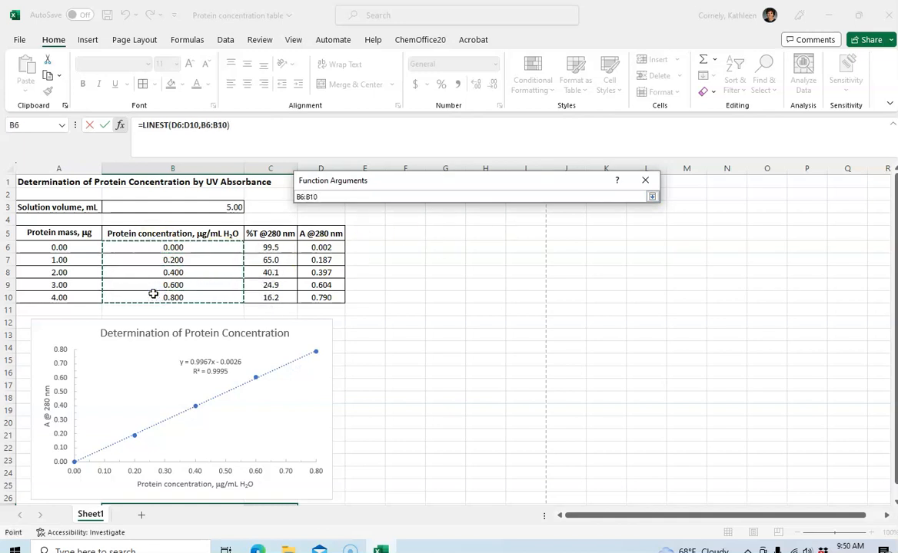
key(Return)
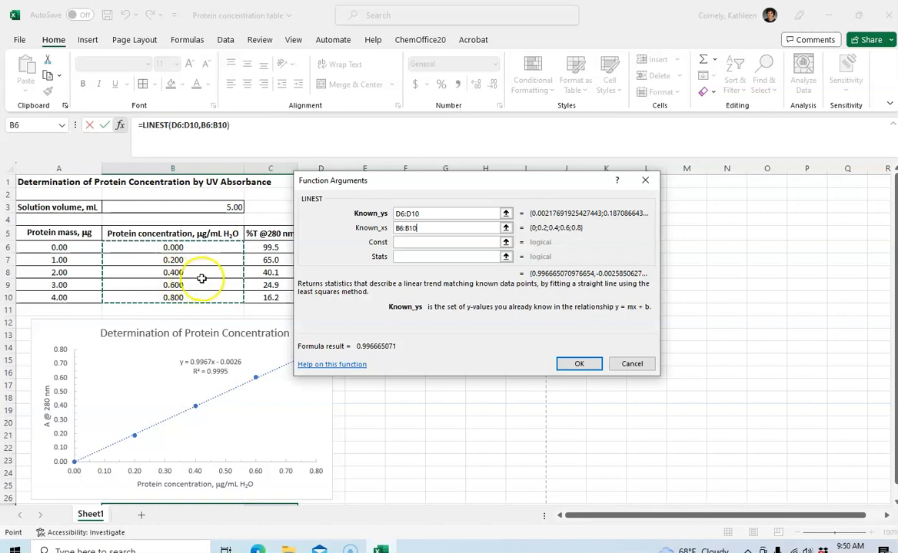
Step: Set both the Const and Stats arguments to true and complete the LINEST function
click(403, 243)
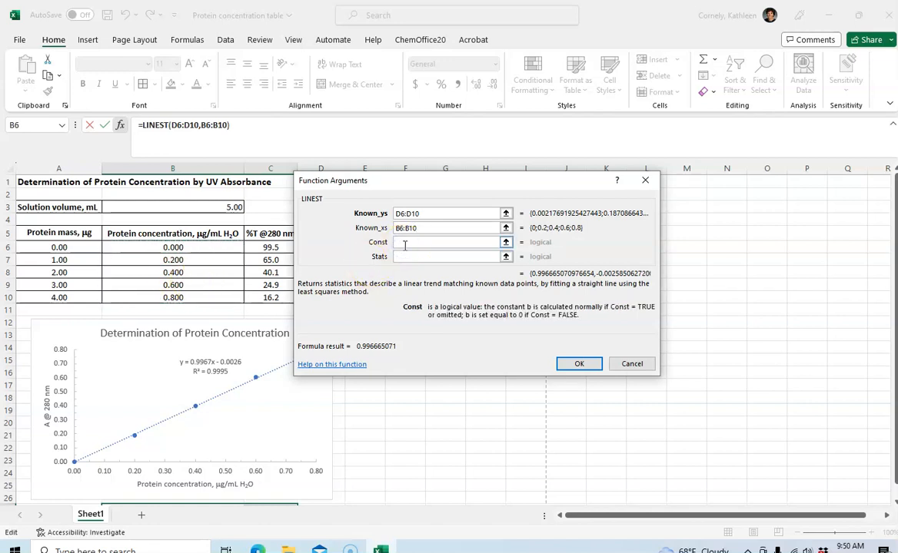
text(tru)
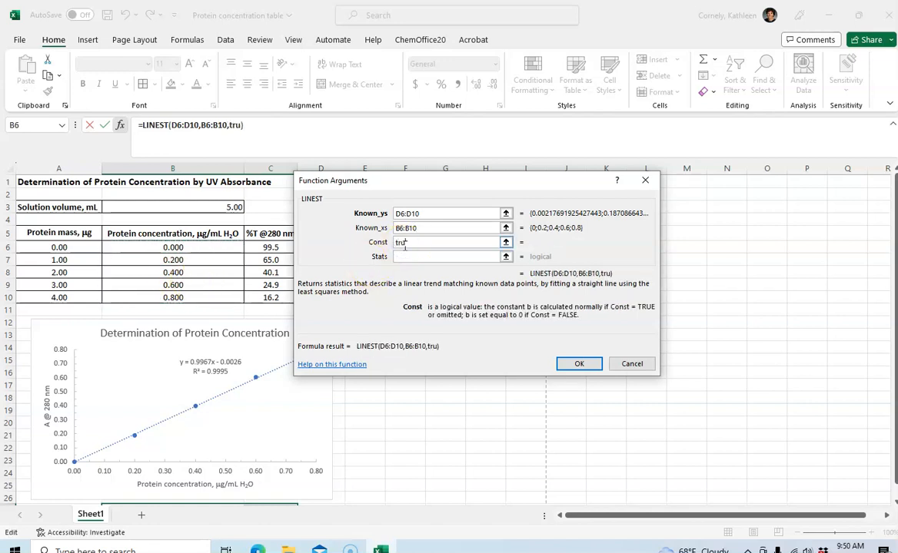
text(e)
click(401, 256)
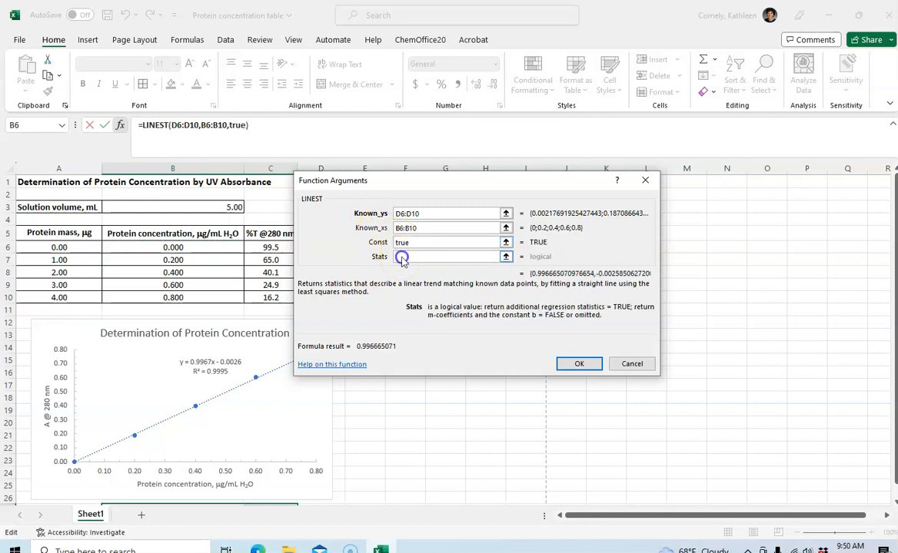
text(tr)
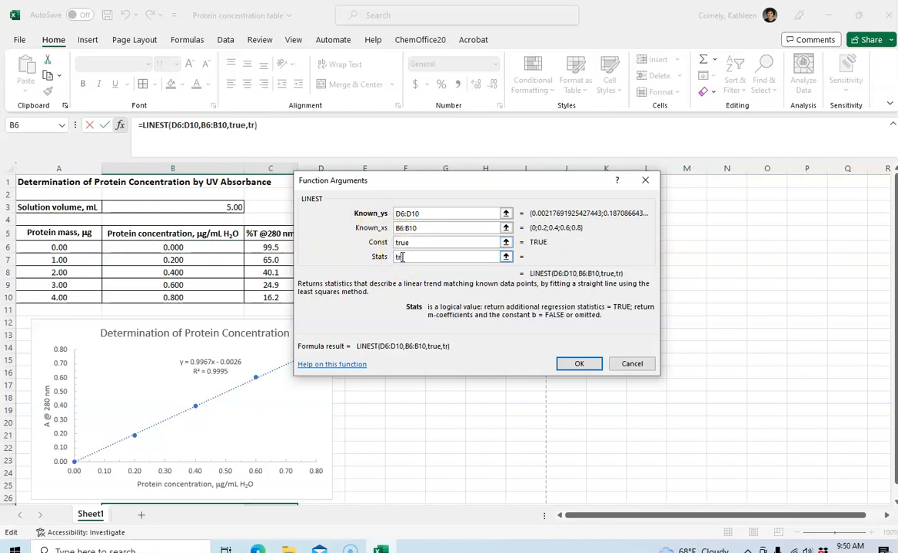
text(ue)
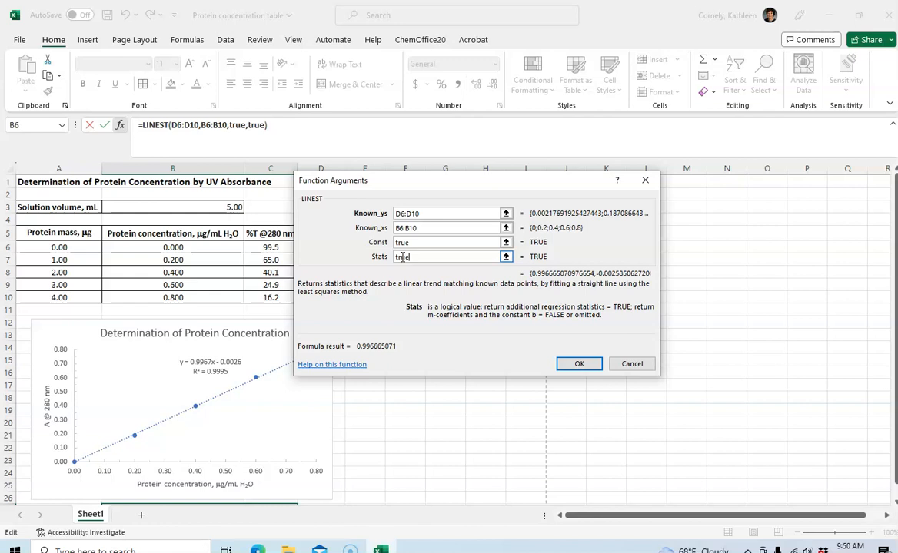
click(578, 364)
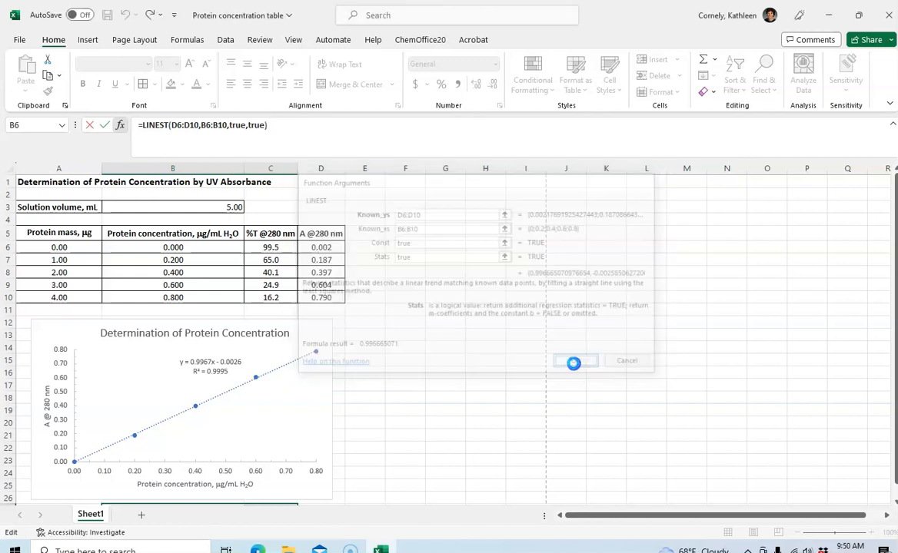
Step: Add borders to the LINEST output in B27:C31 and center its values
click(511, 382)
key(Down)
key(Down)
key(Down)
key(Down)
key(Down)
key(Down)
key(Down)
key(Down)
key(Down)
key(Down)
key(Down)
key(Down)
key(Down)
key(Down)
key(Down)
key(Down)
key(Down)
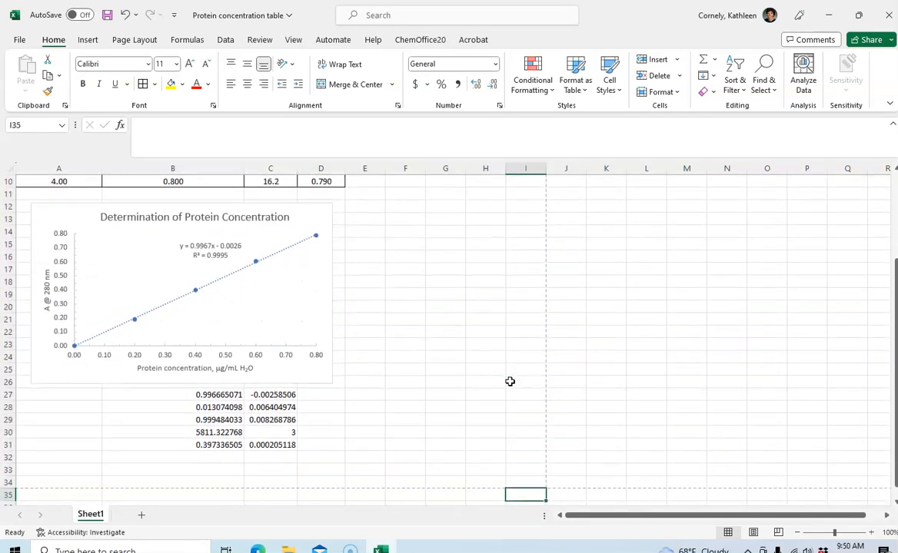
drag(222, 394, 273, 445)
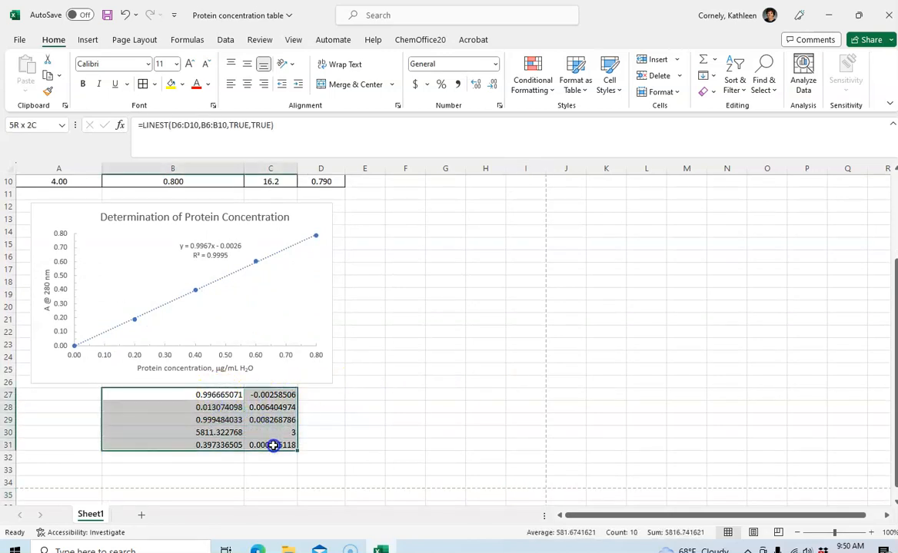
click(143, 83)
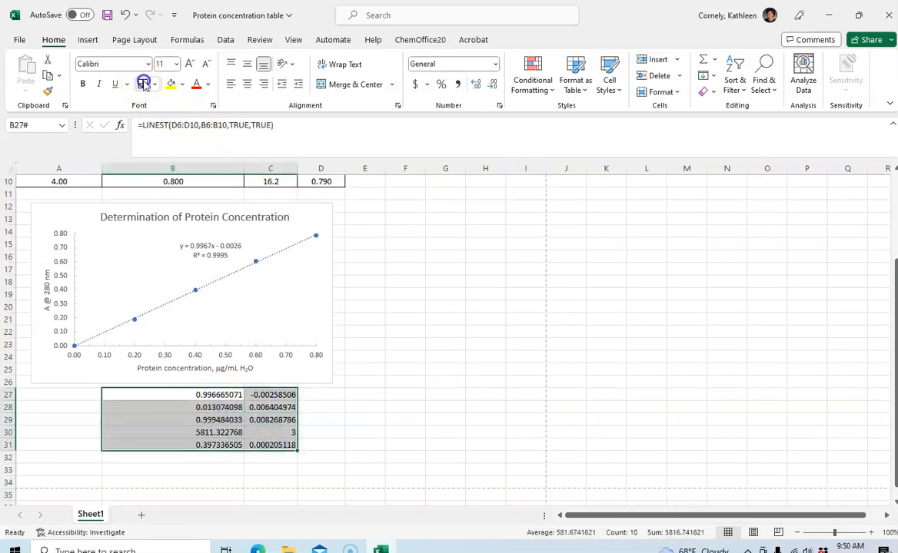
click(246, 85)
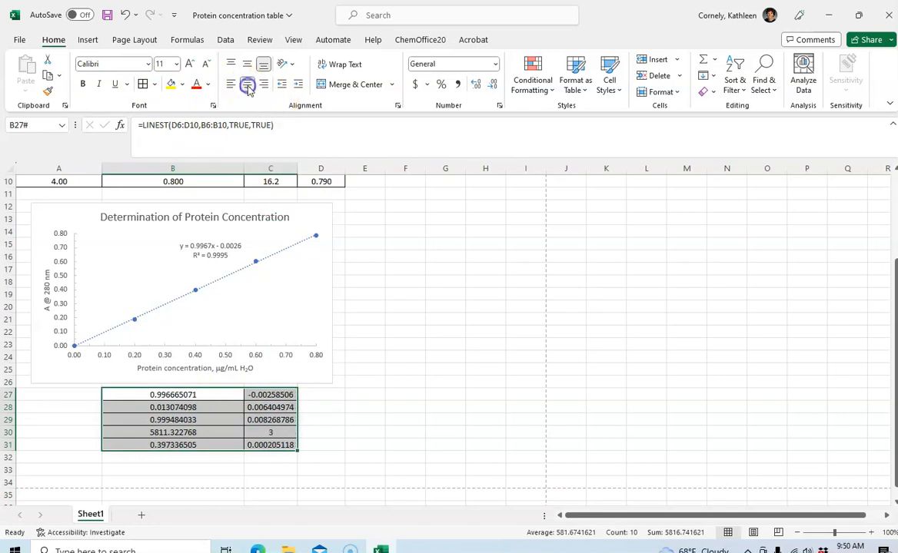
click(361, 382)
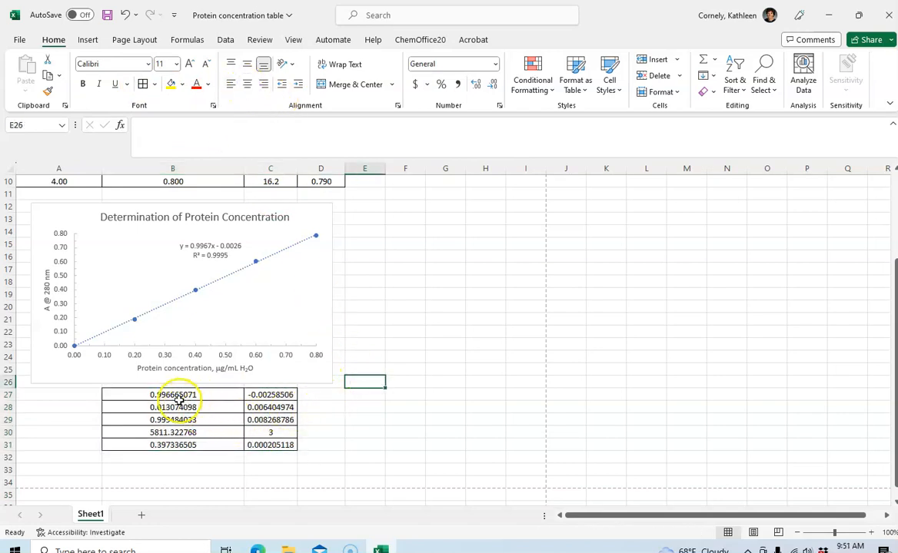
Step: Format the values in B27:C29 to four decimal places
drag(183, 396, 258, 419)
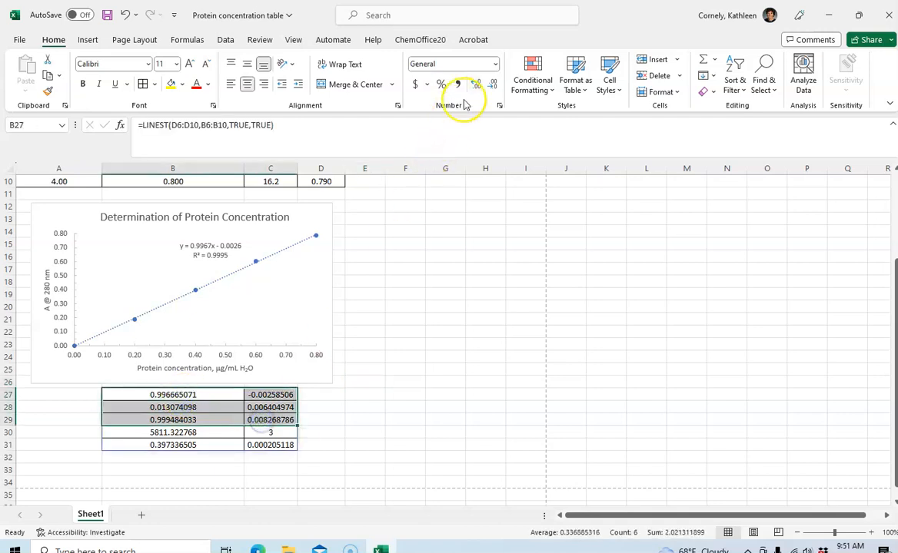
click(493, 85)
click(493, 85)
click(493, 85)
click(494, 85)
click(494, 85)
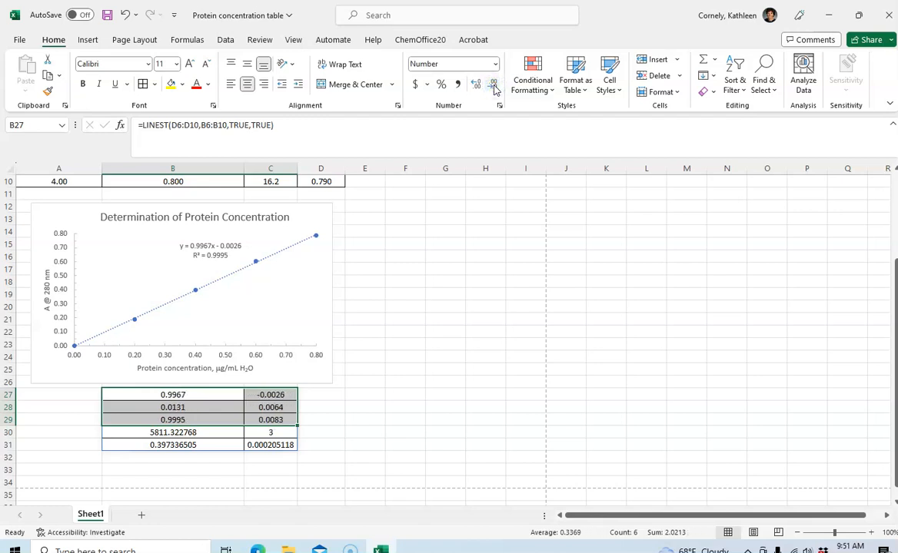
Step: Format the value in B30 as a whole number with no decimal places
click(194, 432)
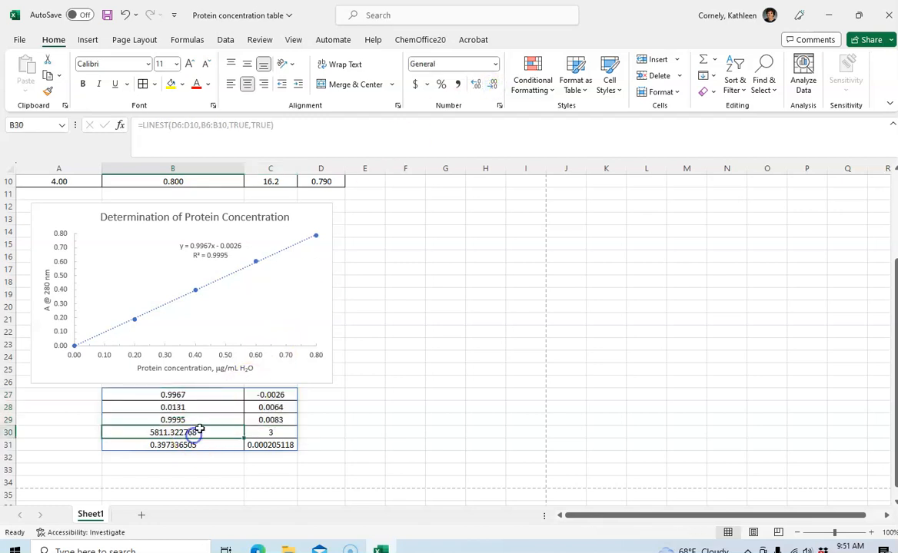
click(494, 86)
click(493, 85)
click(494, 86)
click(494, 86)
click(493, 86)
click(493, 86)
Step: Format the values in B31:C31 to four decimal places
drag(227, 445, 252, 447)
click(496, 86)
click(495, 86)
click(496, 85)
click(496, 86)
click(496, 85)
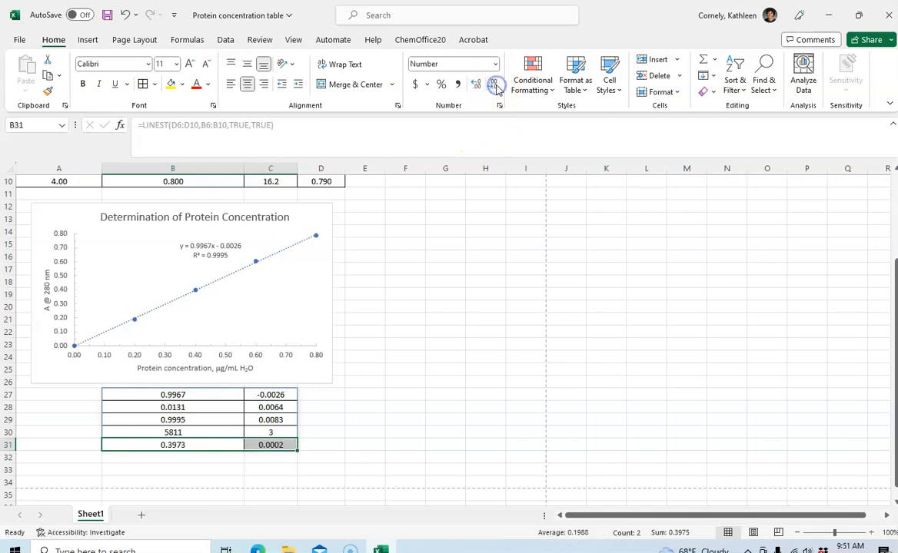
click(442, 306)
Step: Label the first row of the LINEST output with "slope" in A27 and "y-intercept" in D27
click(185, 395)
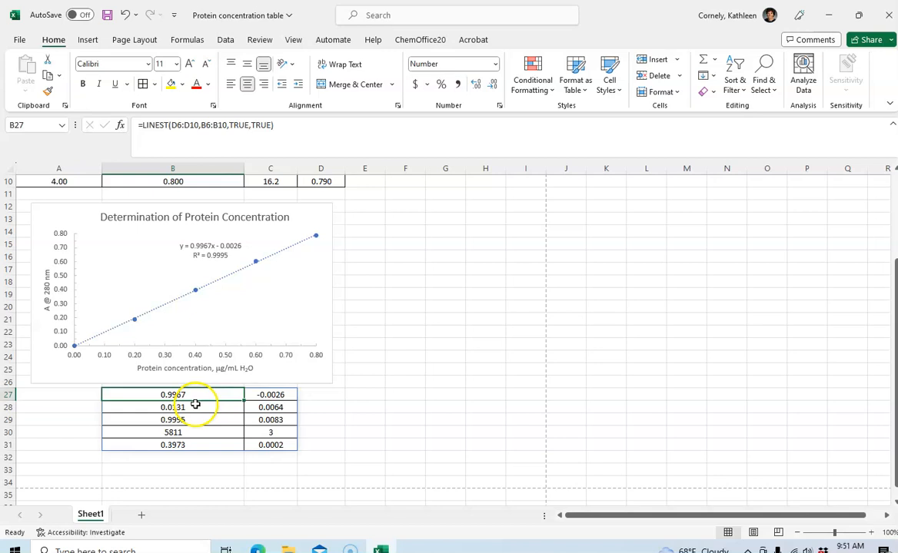
click(74, 398)
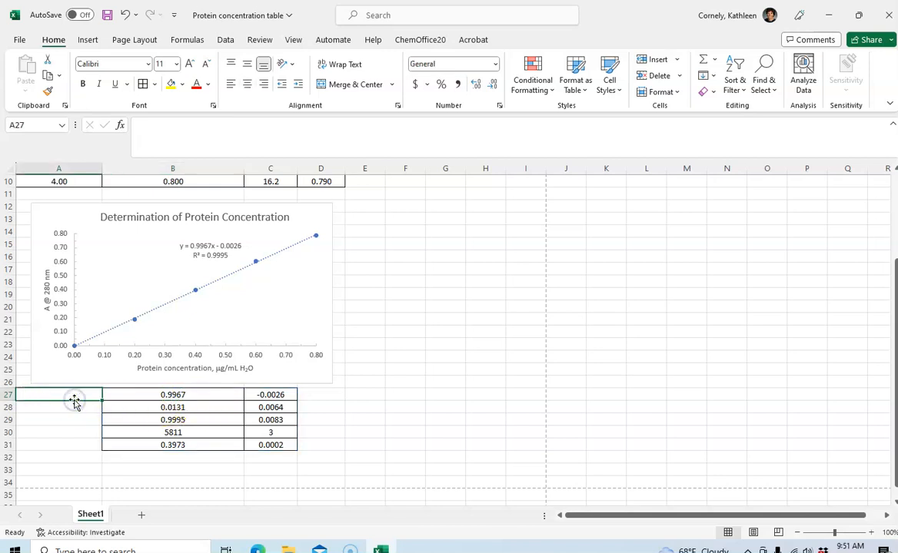
text(slope)
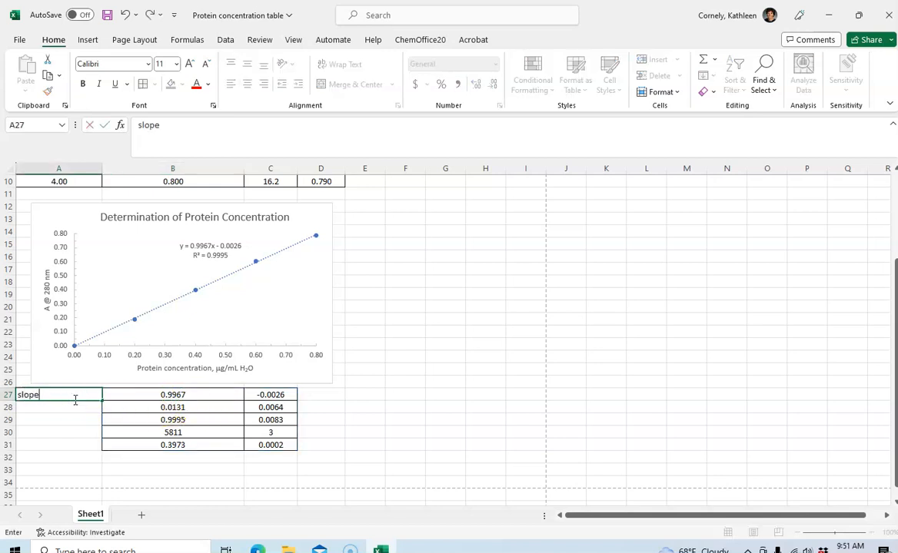
key(Return)
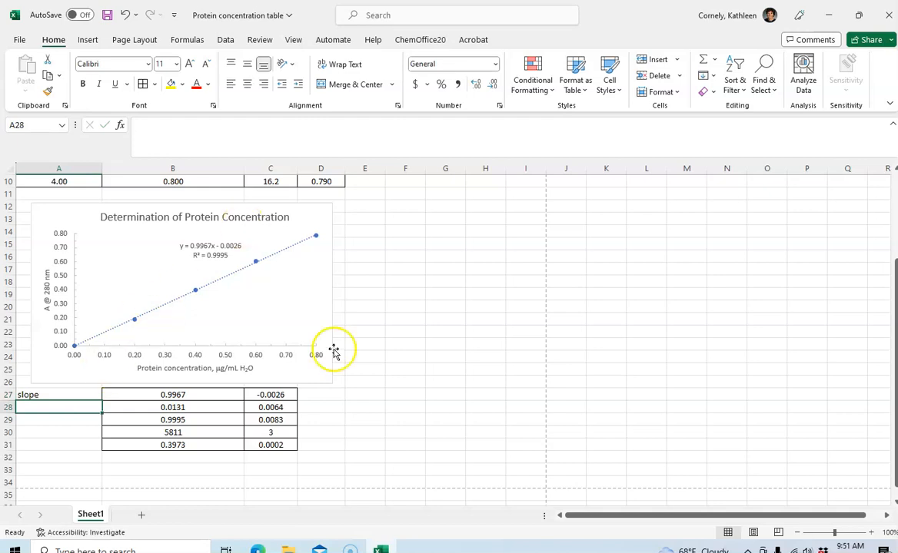
click(321, 397)
text(y-intercept)
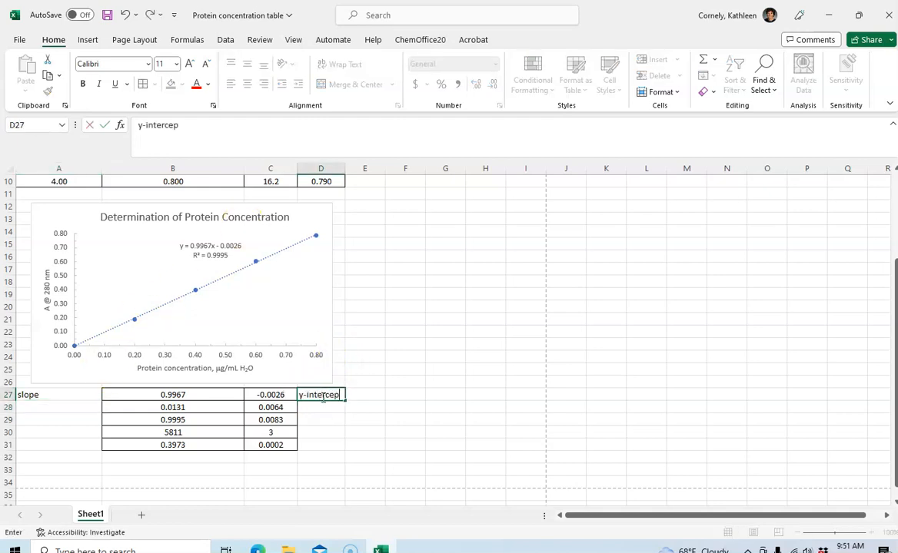
key(Return)
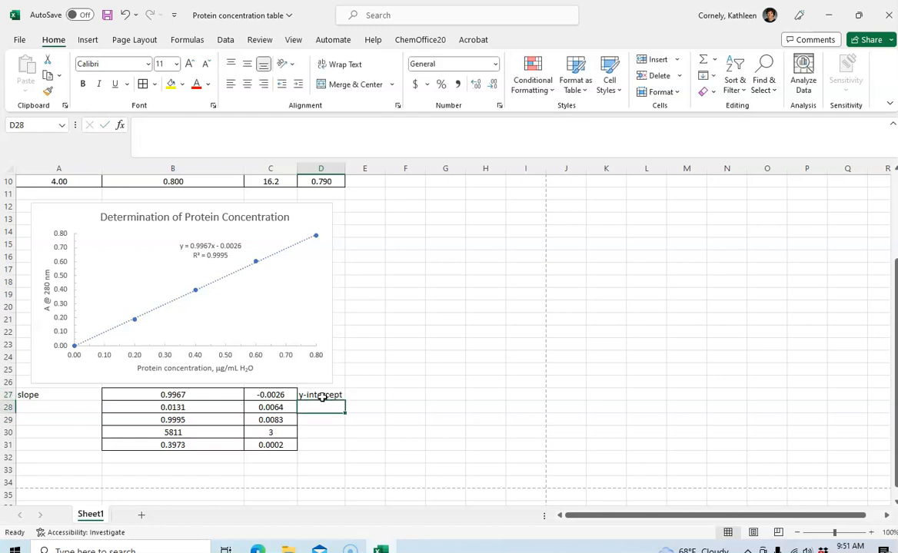
Step: Enter the ± symbol in A28 and D28 to label the uncertainties of the slope and y-intercept
click(43, 409)
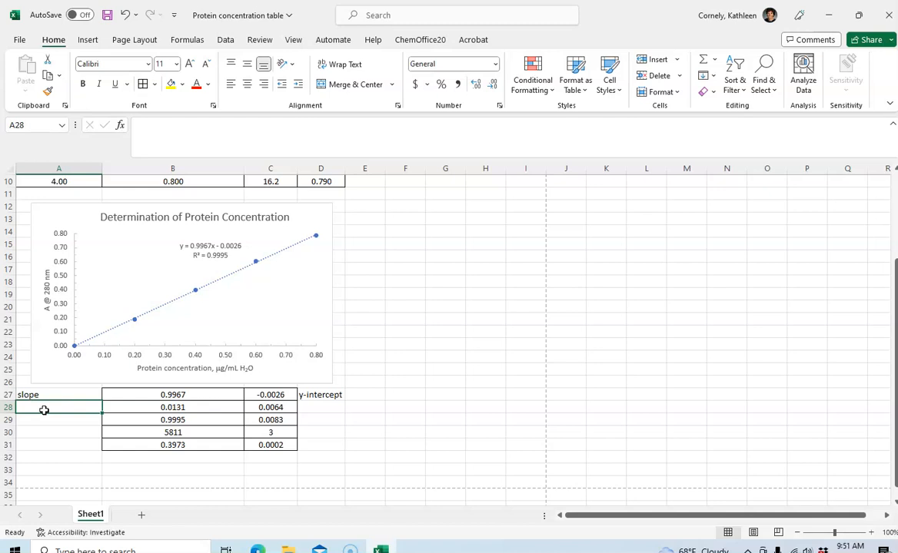
key(alt)
key(alt)
text(±)
key(Return)
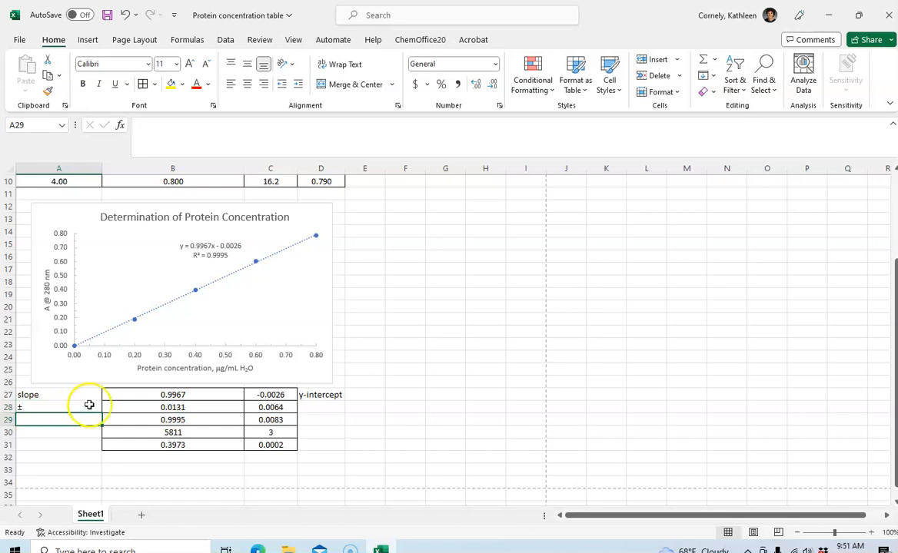
click(315, 409)
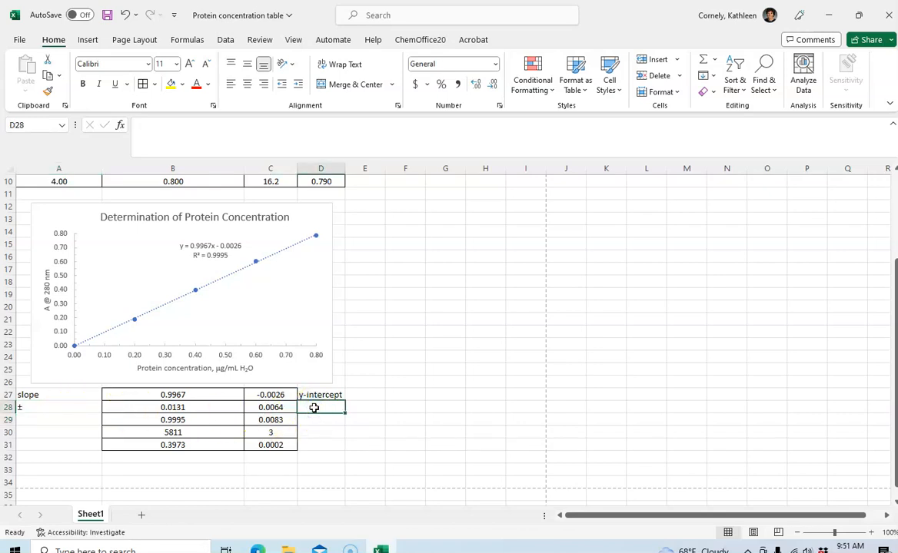
text(±)
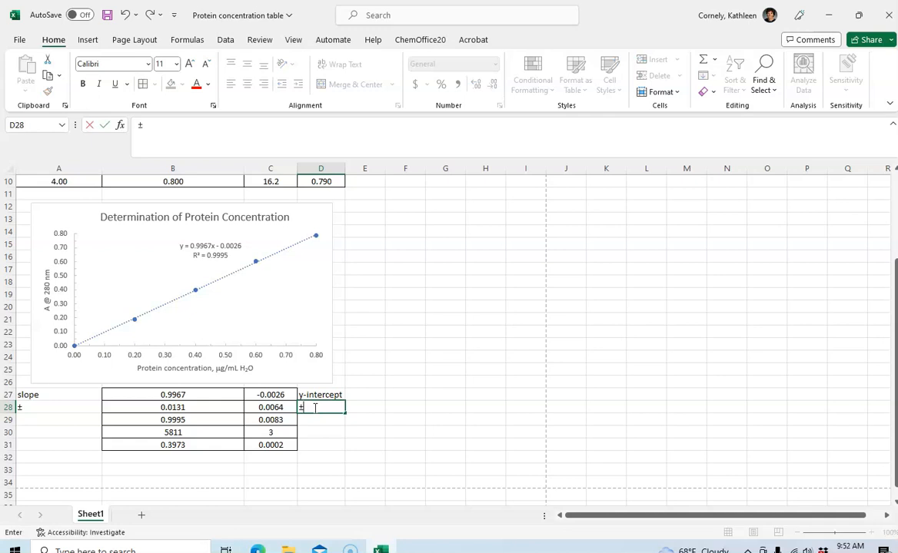
click(176, 409)
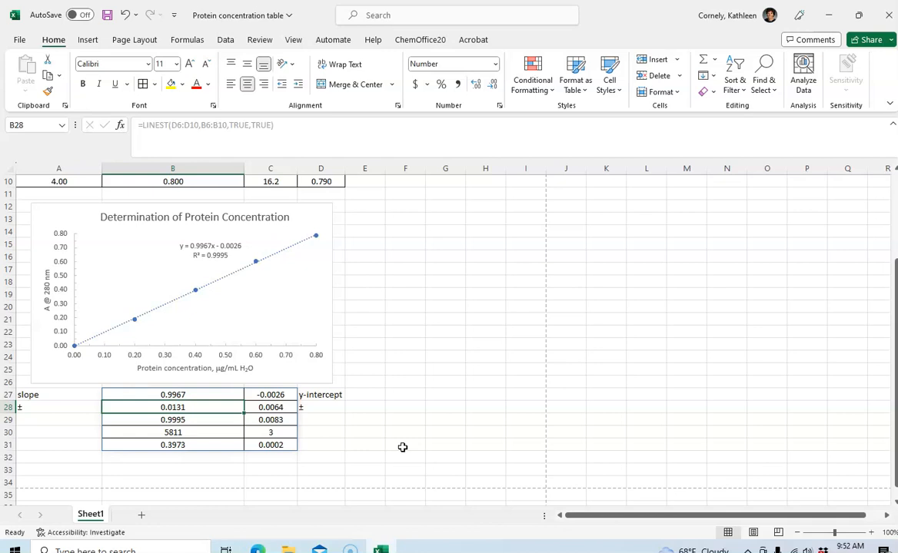
click(280, 408)
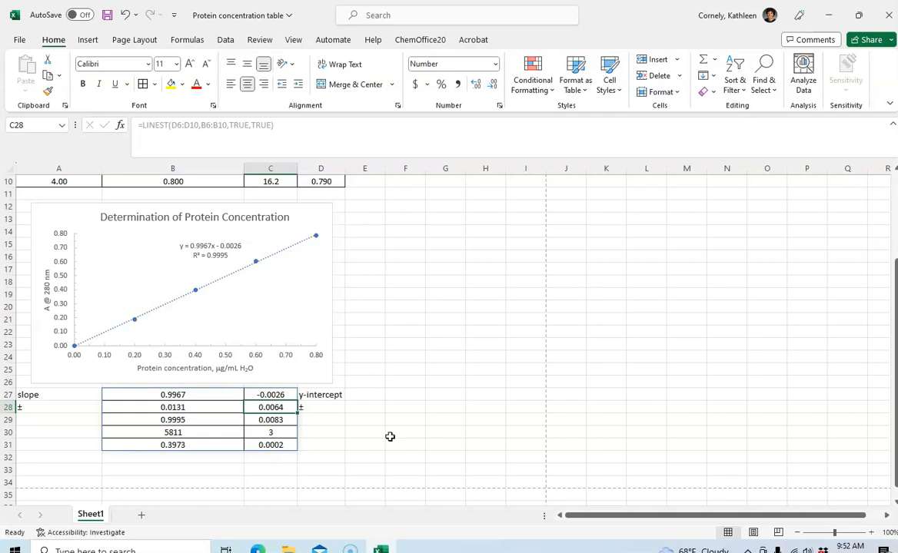
Step: Enter the label R2 in A29 and format its 2 as superscript
click(37, 419)
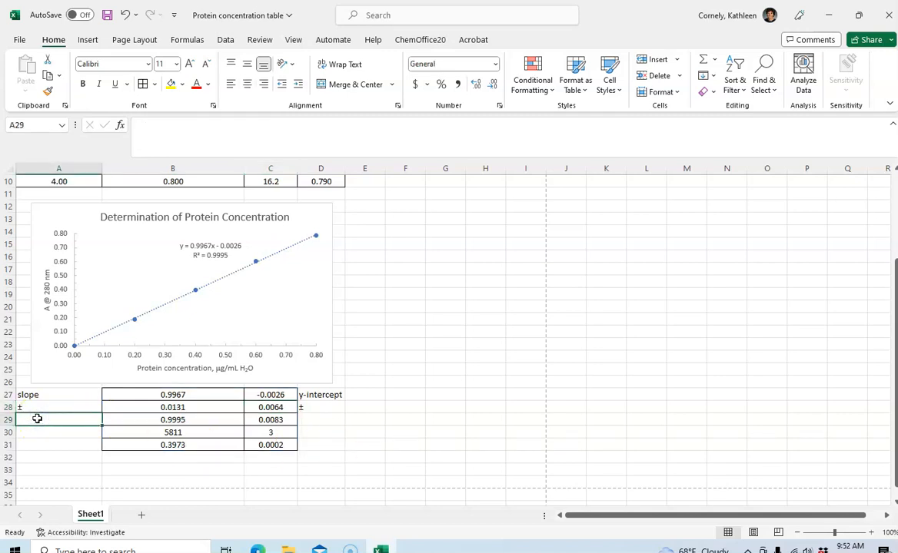
text(R2)
key(Return)
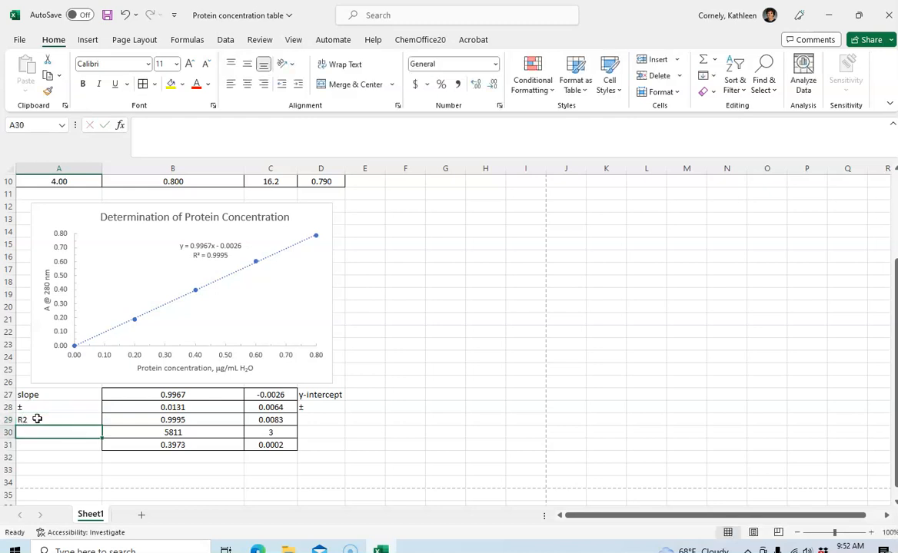
click(37, 419)
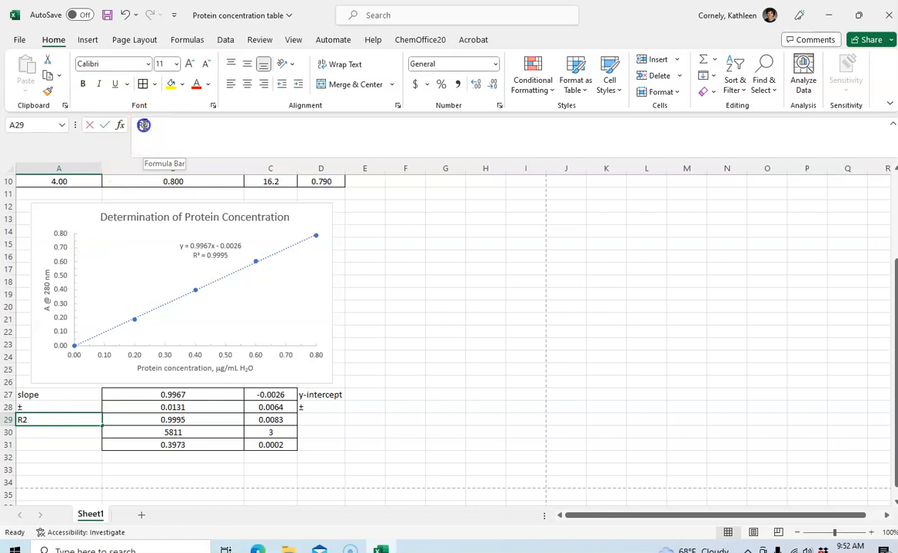
drag(140, 124, 147, 124)
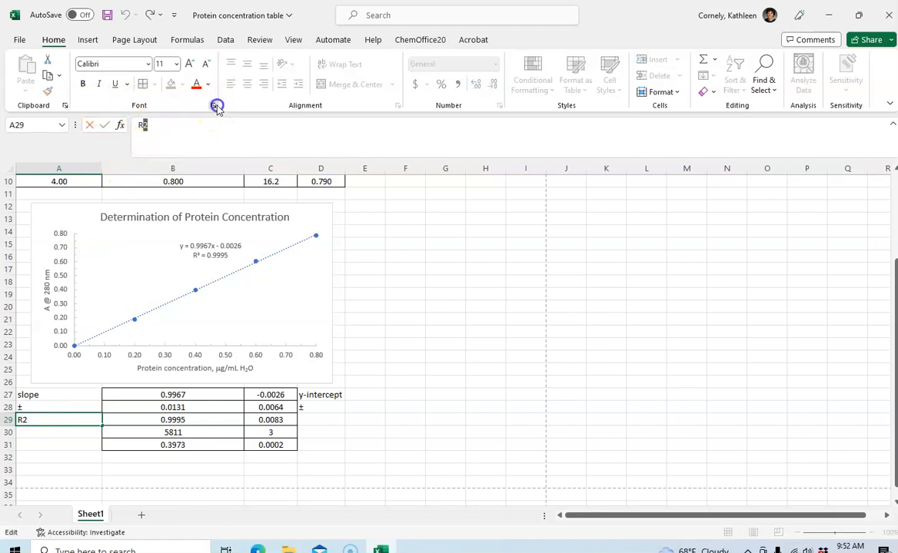
click(214, 105)
click(329, 296)
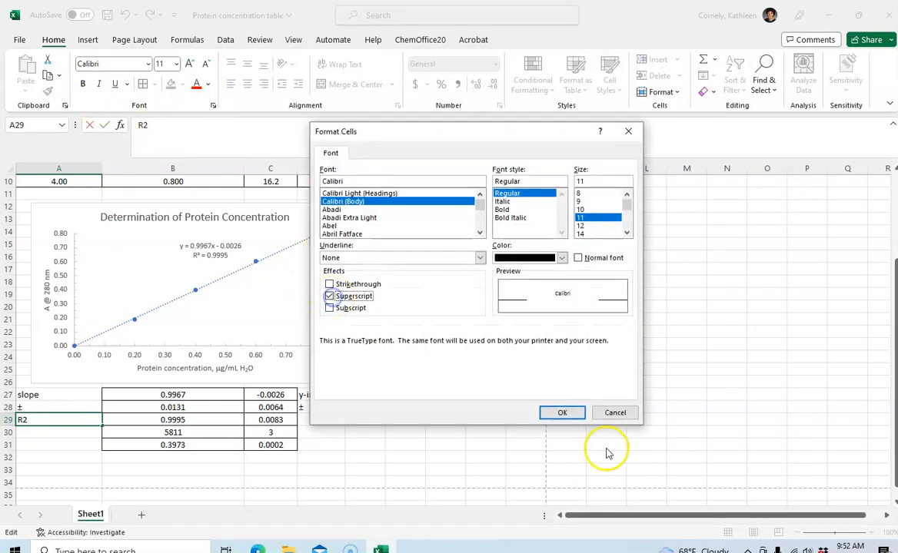
click(564, 414)
click(450, 494)
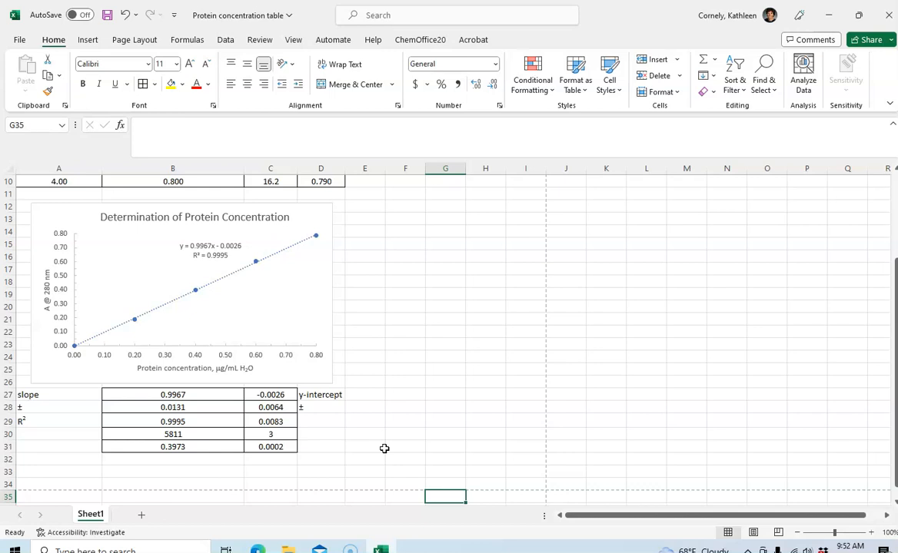
Step: Review the protein mass, concentration and absorbance data table above the chart
click(416, 257)
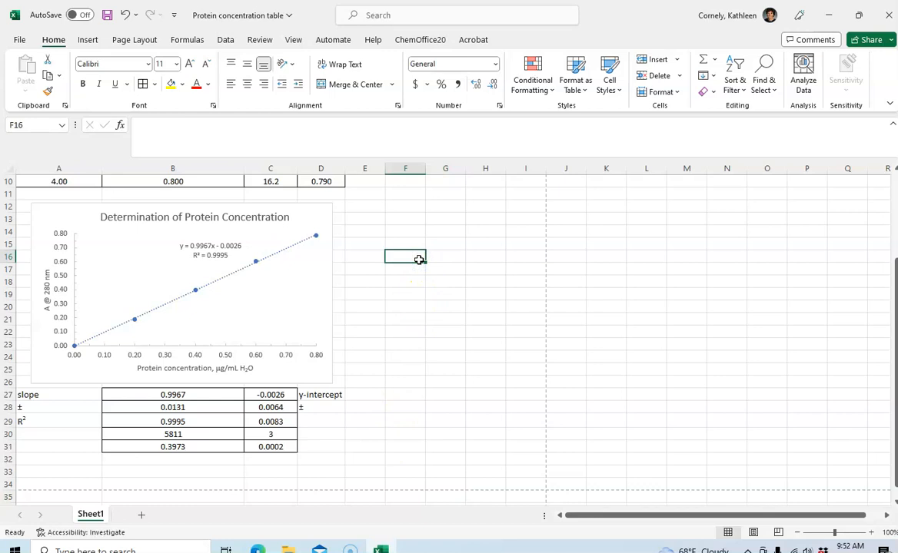
key(Up)
key(Up)
key(Up)
key(Up)
key(Up)
key(Up)
key(Up)
key(Up)
key(Up)
key(Up)
key(Up)
key(Up)
key(Up)
key(Up)
key(Up)
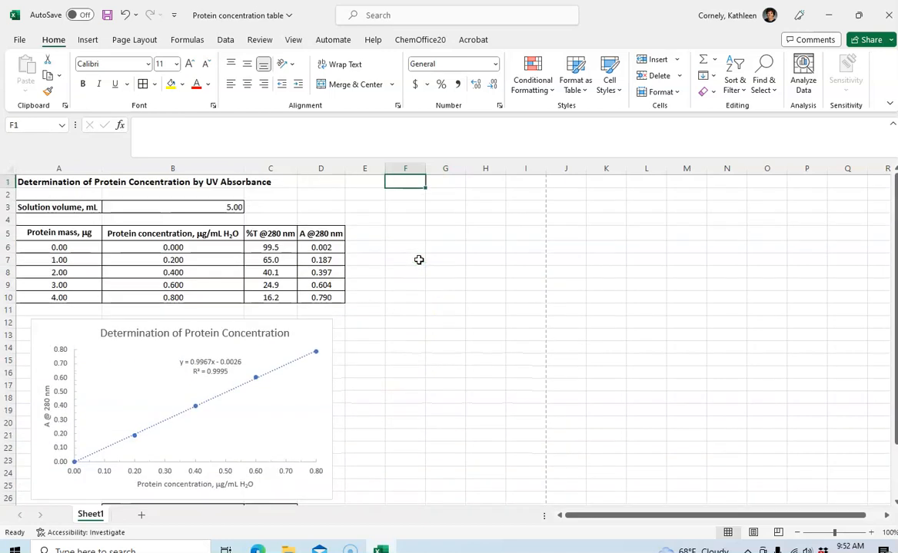
key(Down)
key(Down)
key(Down)
key(Down)
key(Down)
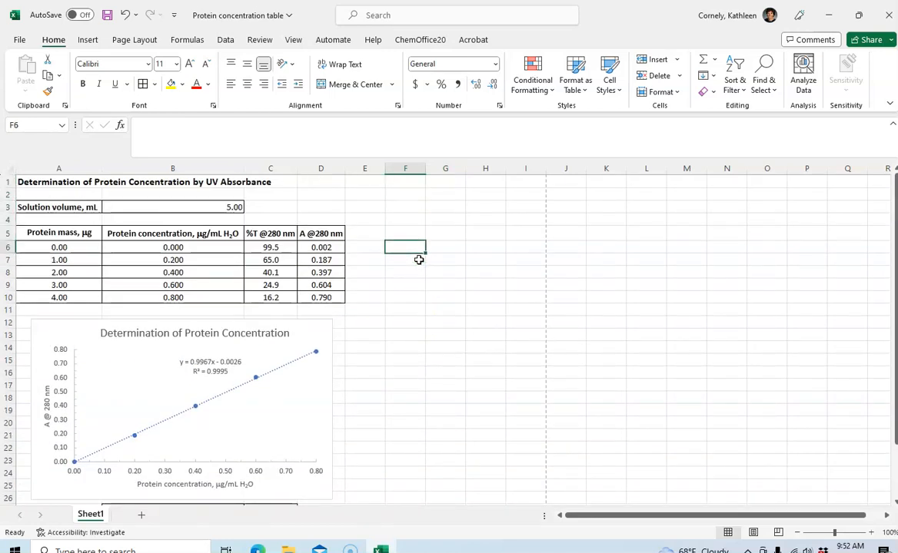
Step: Examine the absorbance data, the standard curve chart and the labeled LINEST output below it
click(332, 247)
key(Down)
key(Down)
key(Down)
key(Down)
key(Down)
key(Down)
key(Down)
key(Down)
key(Down)
key(Down)
key(Down)
key(Down)
key(Down)
key(Down)
key(Down)
key(Down)
key(Down)
key(Down)
key(Down)
key(Down)
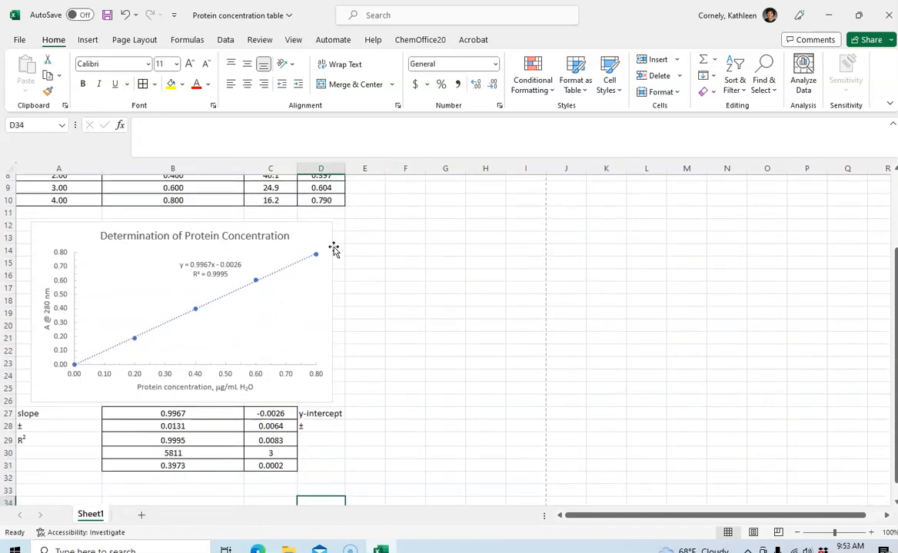
key(Down)
key(Down)
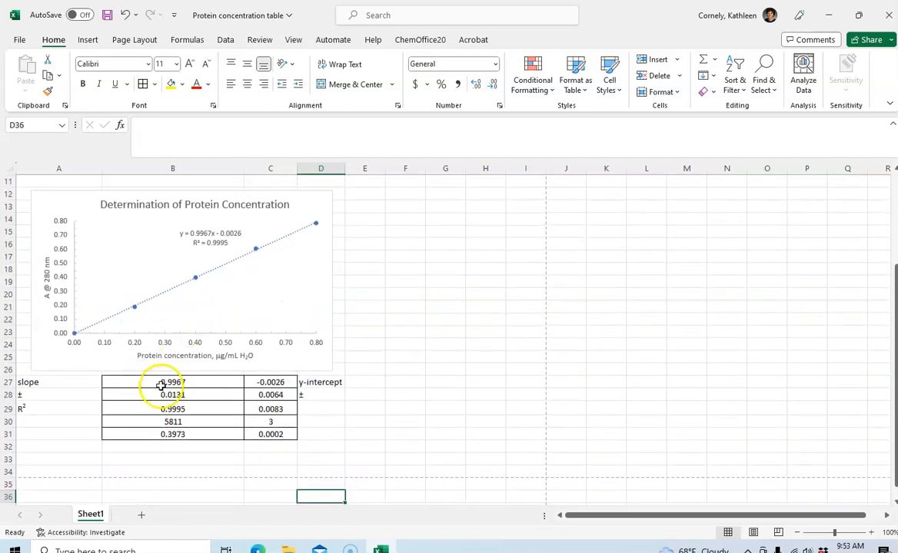